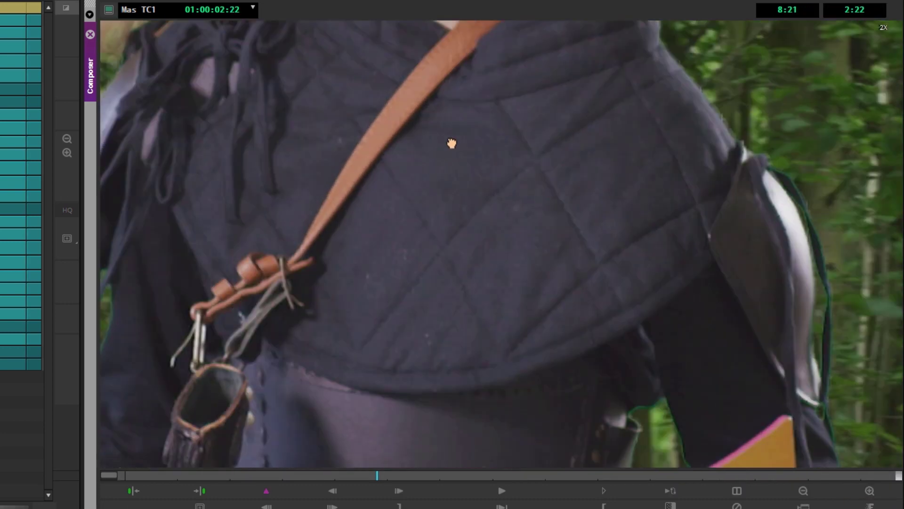
# Examine the keyed edges of the hair, sword arm and costume against the forest background.
pyautogui.moveTo(452, 144); pyautogui.dragTo(469, 135)
pyautogui.moveTo(394, 364); pyautogui.dragTo(538, 335)
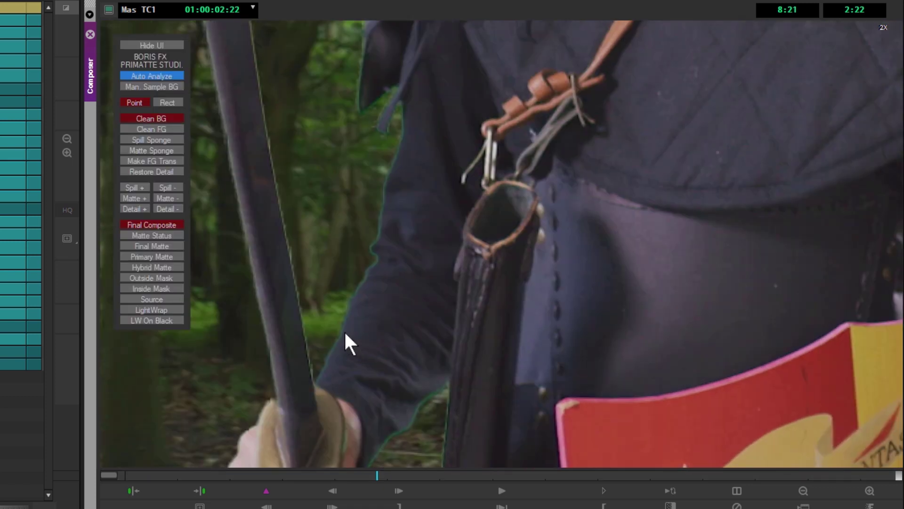
pyautogui.moveTo(525, 118); pyautogui.dragTo(442, 329)
pyautogui.moveTo(370, 142); pyautogui.dragTo(470, 289)
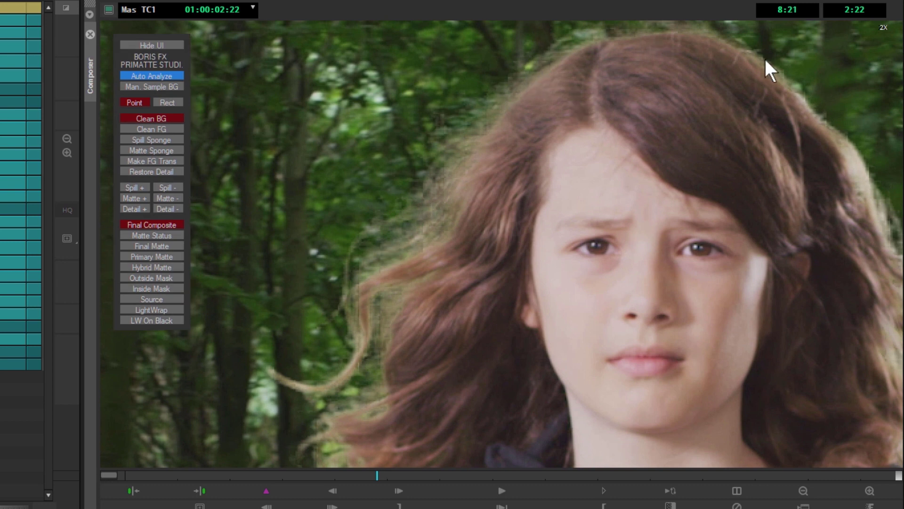
pyautogui.moveTo(400, 282); pyautogui.dragTo(378, 67)
pyautogui.moveTo(454, 228); pyautogui.dragTo(462, 313)
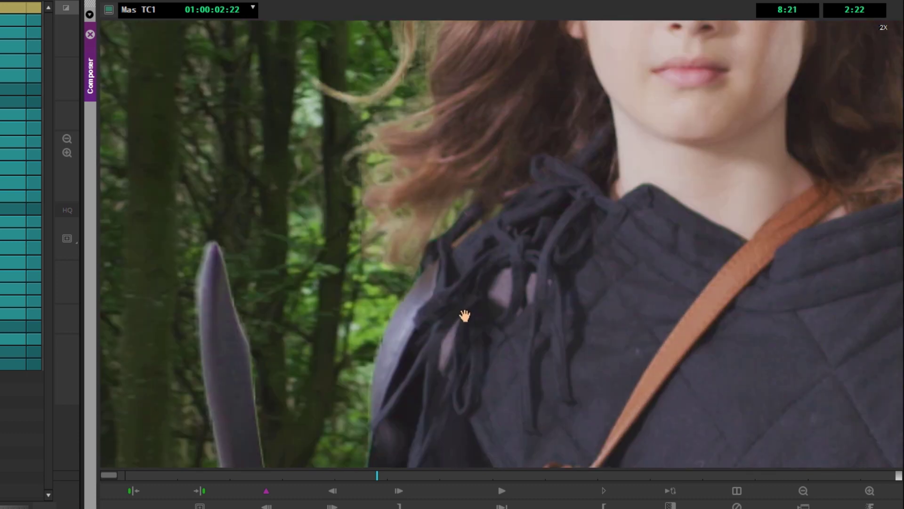
pyautogui.moveTo(547, 71); pyautogui.dragTo(565, 207)
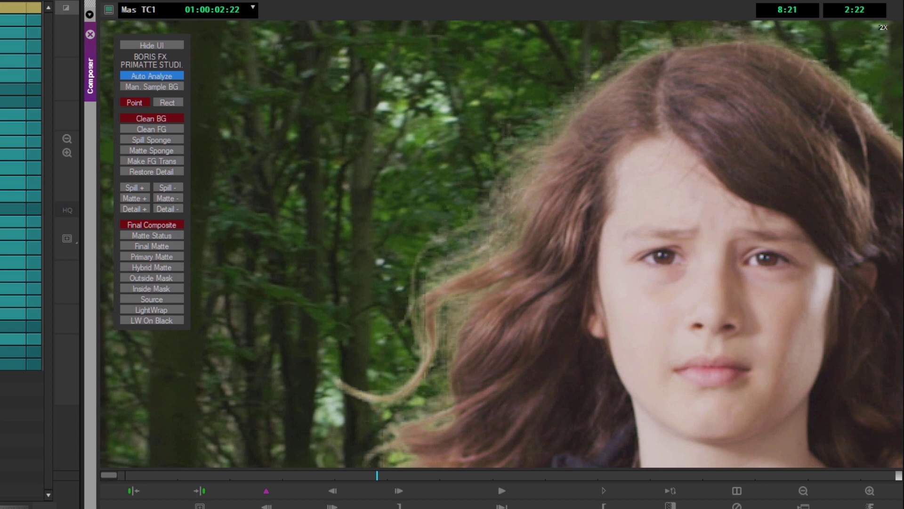
pyautogui.click(250, 475)
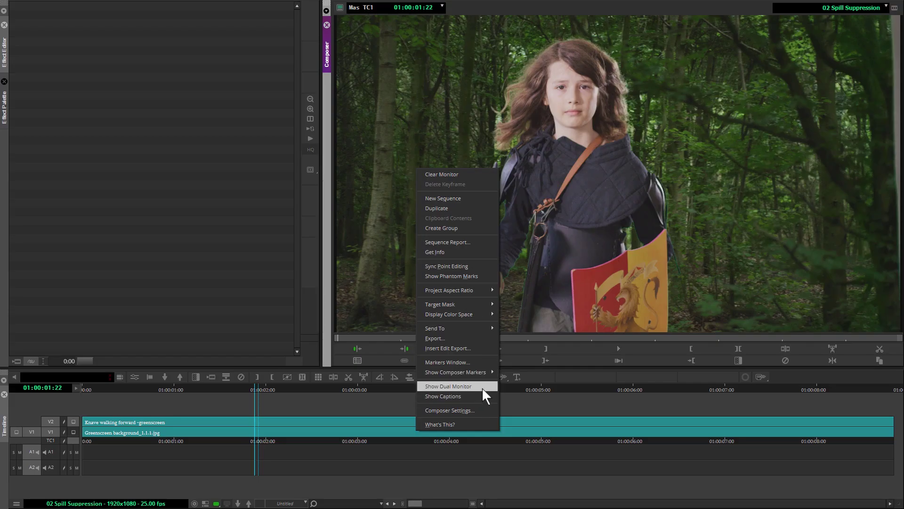
# Show the dual monitors and cue the source clip A001_C006_0101ZM_V1-0003.mp4 to 01:00:00:19.
pyautogui.click(483, 391)
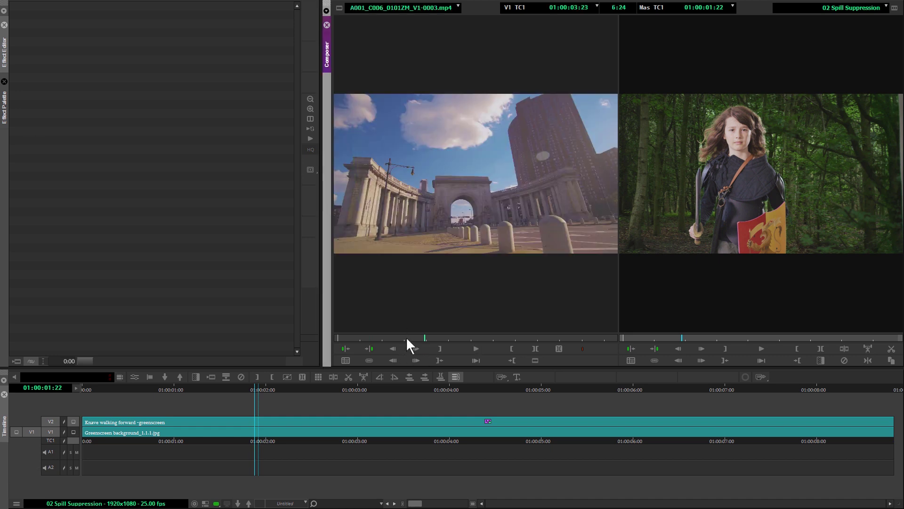
pyautogui.moveTo(408, 338); pyautogui.dragTo(366, 337)
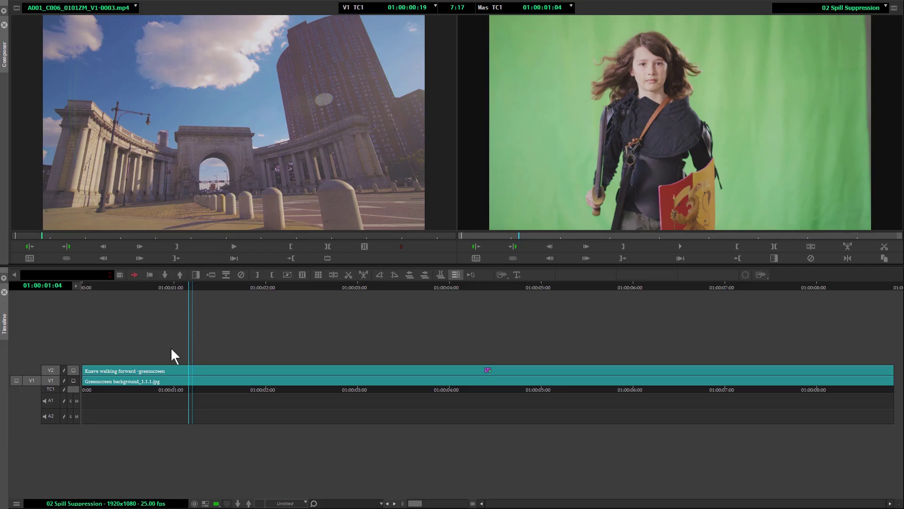
# Move the Knave greenscreen clip up to V3 above an empty V2, and patch source track V1 to V2.
pyautogui.moveTo(167, 368); pyautogui.dragTo(162, 363)
pyautogui.moveTo(229, 195); pyautogui.dragTo(75, 373)
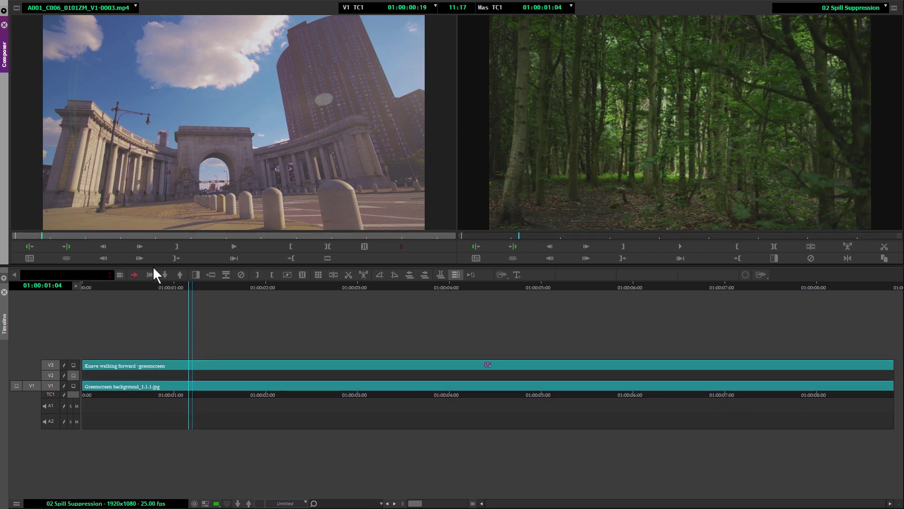
pyautogui.moveTo(36, 384); pyautogui.dragTo(52, 375)
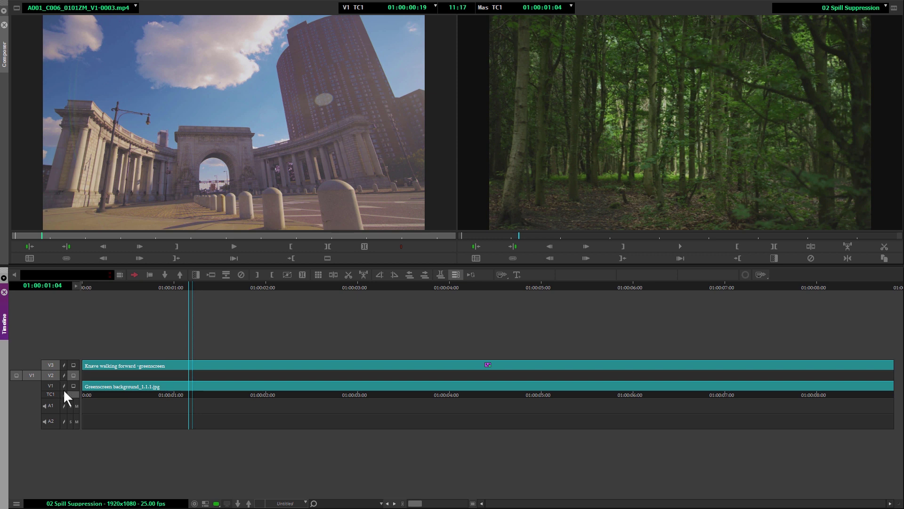
# Edit the city source clip onto V2 from the start of the sequence and monitor track V3.
pyautogui.click(564, 275)
pyautogui.moveTo(126, 286); pyautogui.dragTo(4, 332)
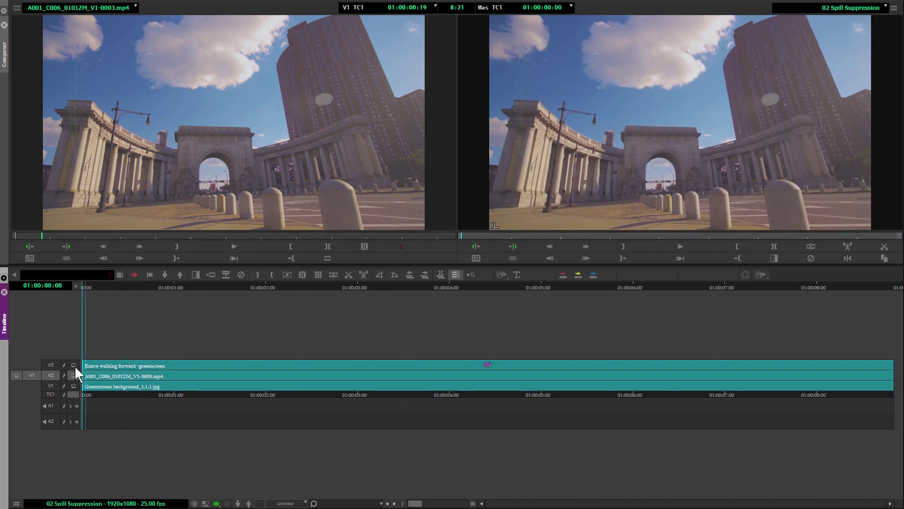
pyautogui.click(84, 376)
# Cue the sequence to 01:00:01:17, bring up the effect-editing layout and return to a single monitor.
pyautogui.moveTo(120, 286); pyautogui.dragTo(237, 285)
pyautogui.hotkey('shift', 'F10')
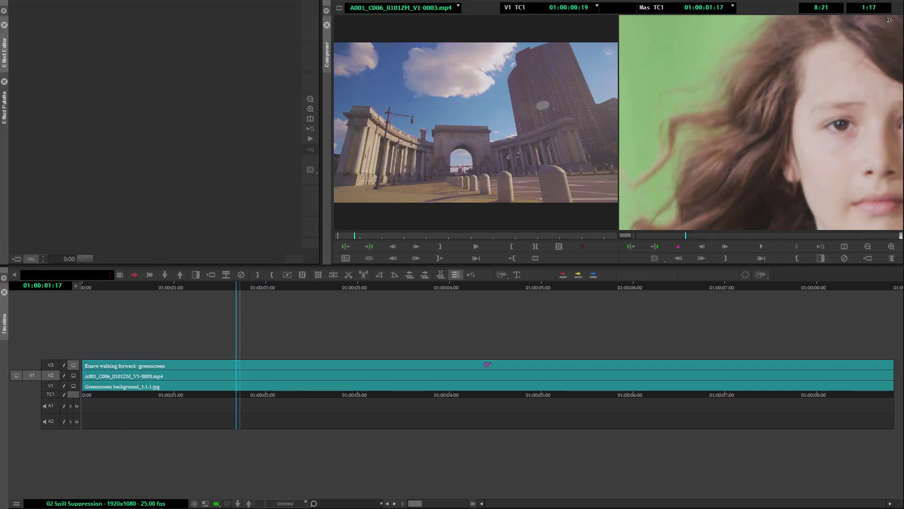
pyautogui.rightClick(546, 146)
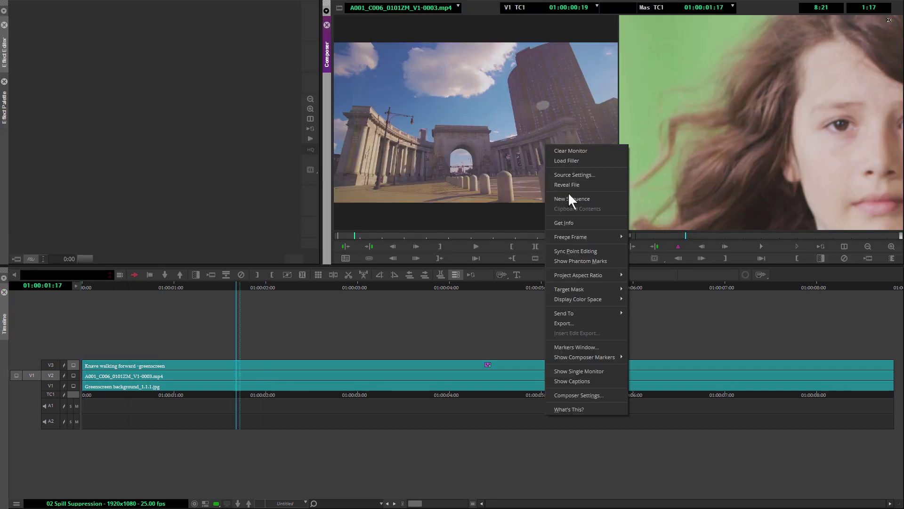
pyautogui.click(609, 370)
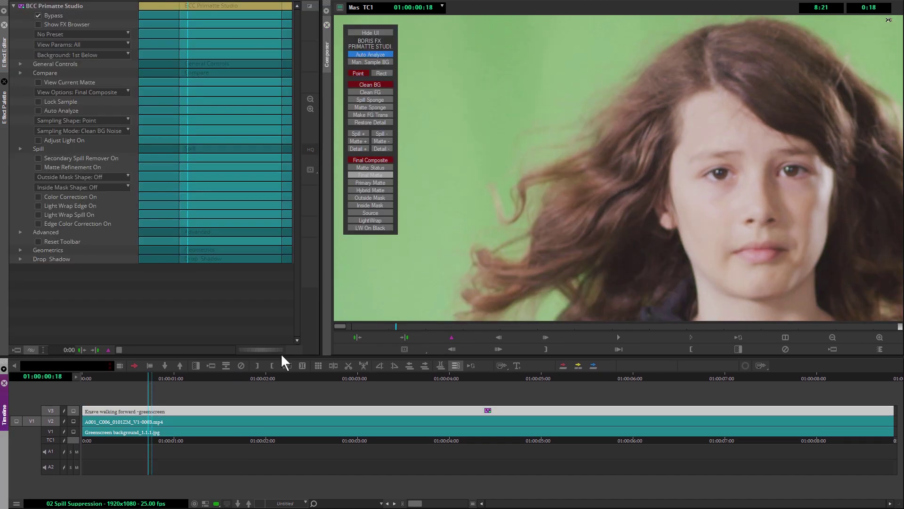
# Turn off Bypass in the BCC Primatte Studio effect to show the key over the city background.
pyautogui.click(38, 15)
pyautogui.click(37, 15)
pyautogui.click(36, 16)
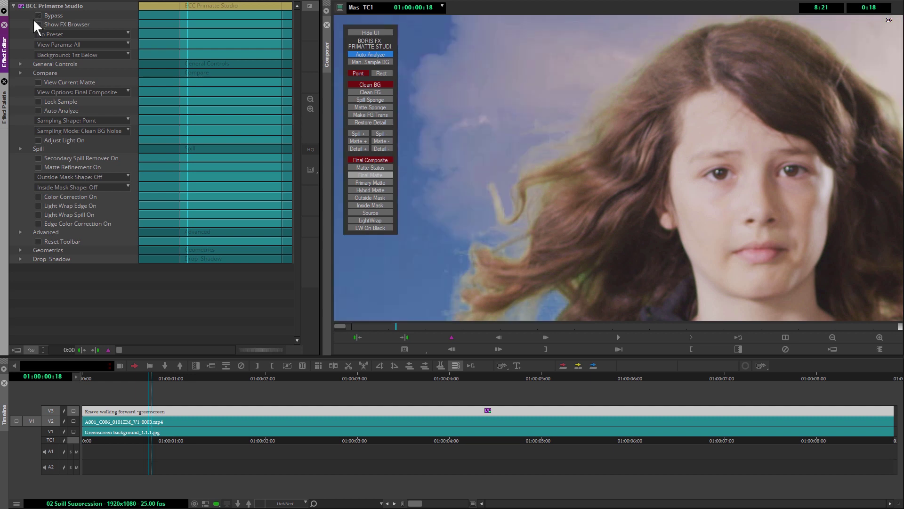
# Review the full keyed composite over the city background at 01:00:05:04 and 01:00:01:07.
pyautogui.click(832, 337)
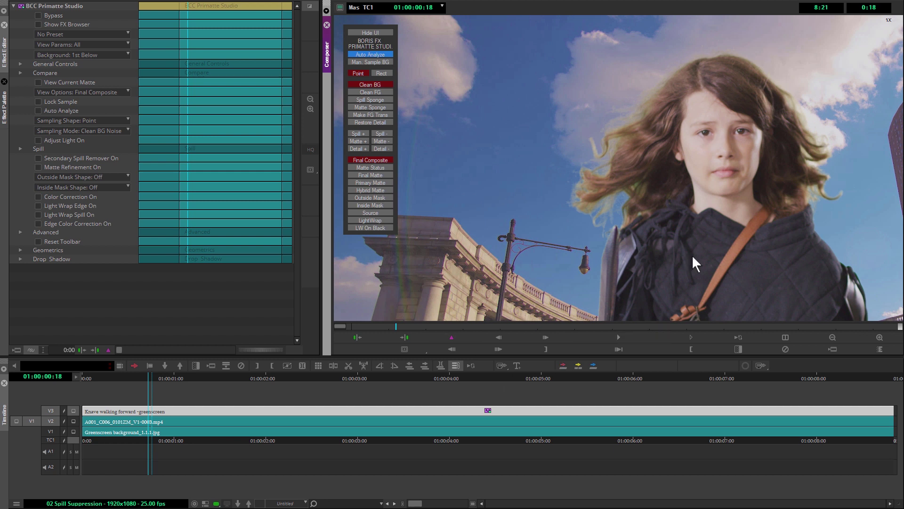
pyautogui.moveTo(603, 326); pyautogui.dragTo(672, 326)
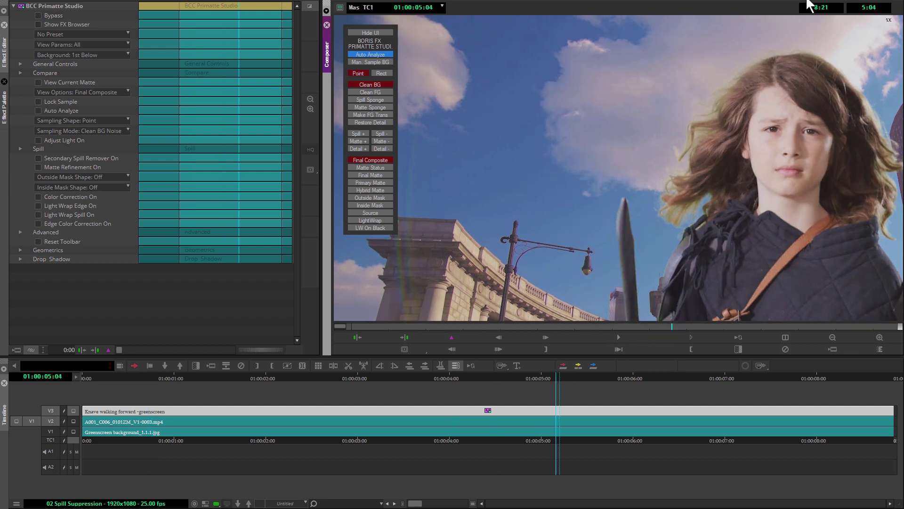
pyautogui.scroll(-2, 575, 303)
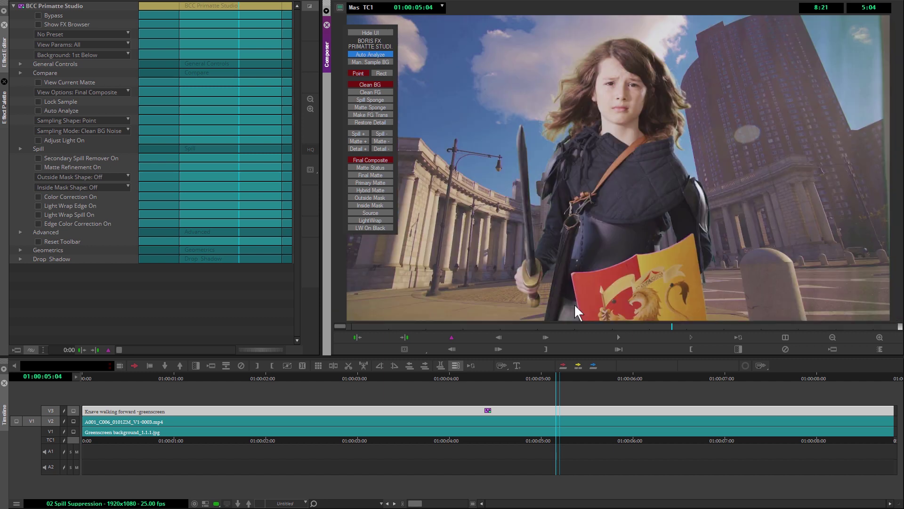
pyautogui.click(200, 391)
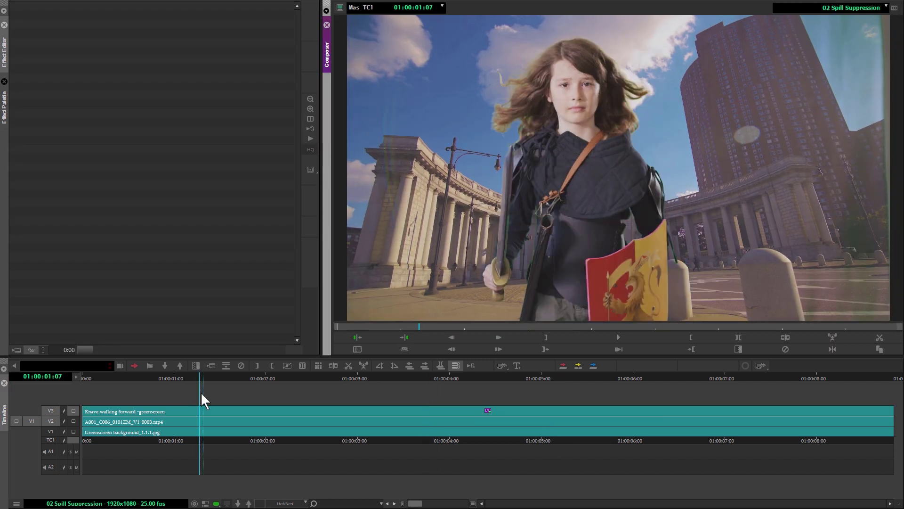
# Open the Primatte Studio effect on the V3 greenscreen clip and choose Spill Sponge as the sampling mode.
pyautogui.click(170, 414)
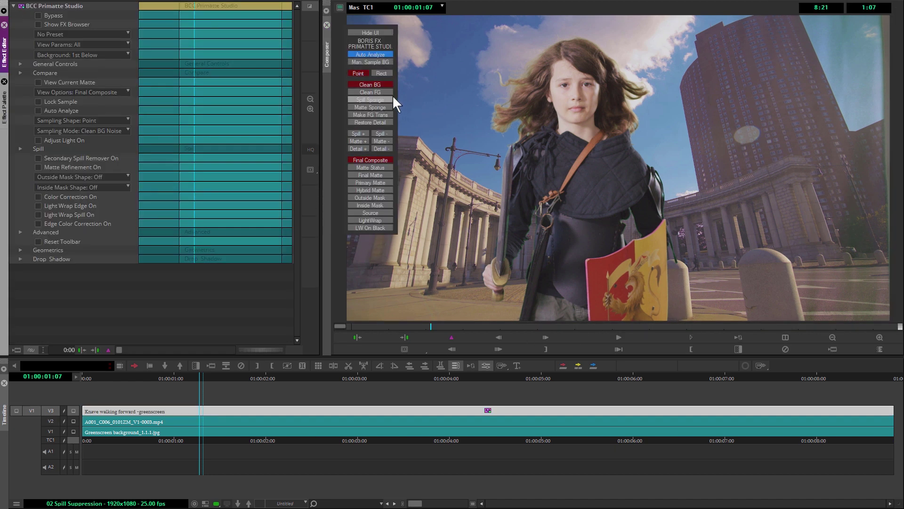
pyautogui.click(382, 97)
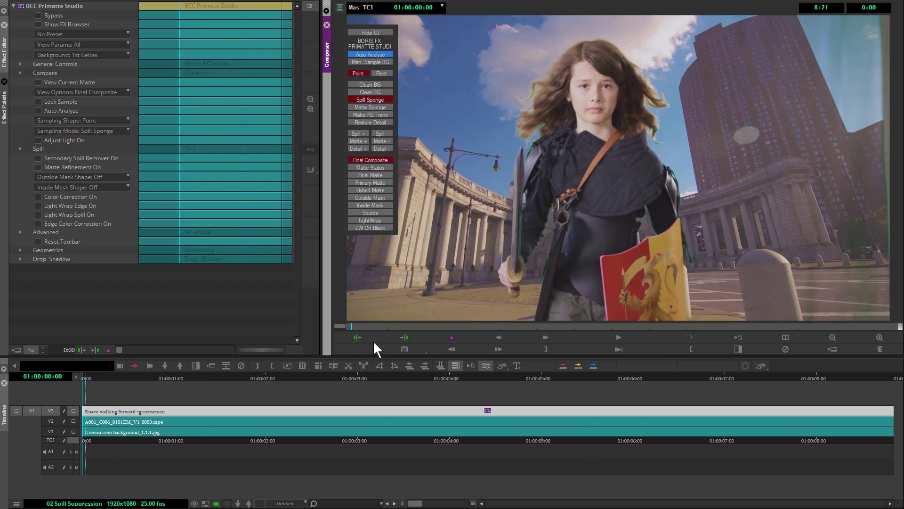
# Frame the hair edges close up at 01:00:05:05 and hide the on-screen Primatte controls.
pyautogui.click(610, 325)
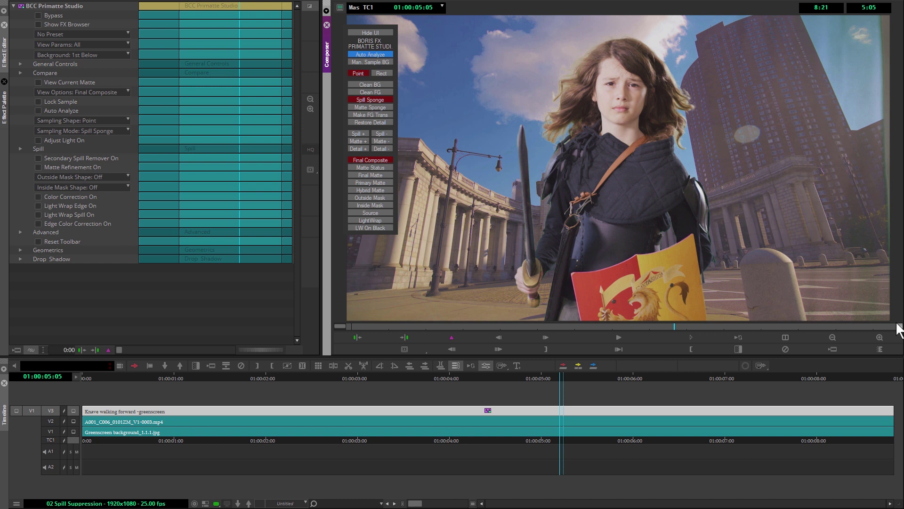
pyautogui.click(879, 337)
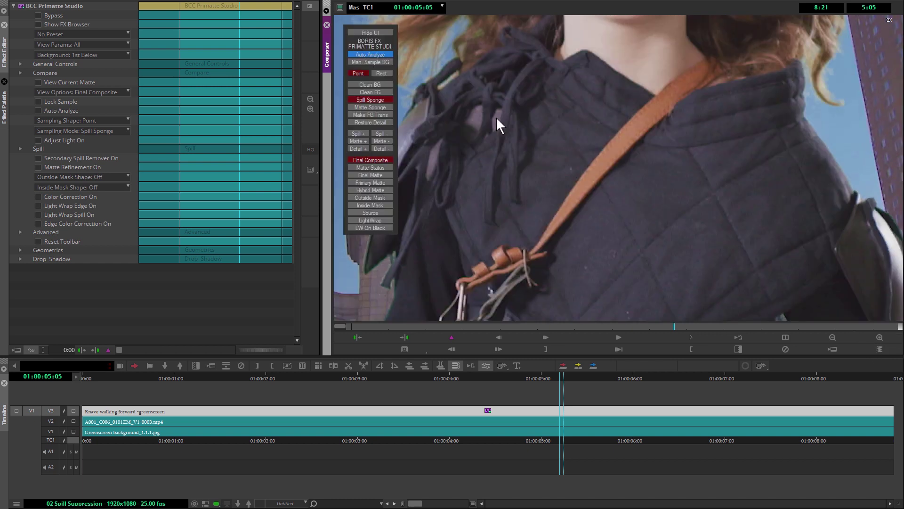
pyautogui.moveTo(516, 119); pyautogui.dragTo(769, 363)
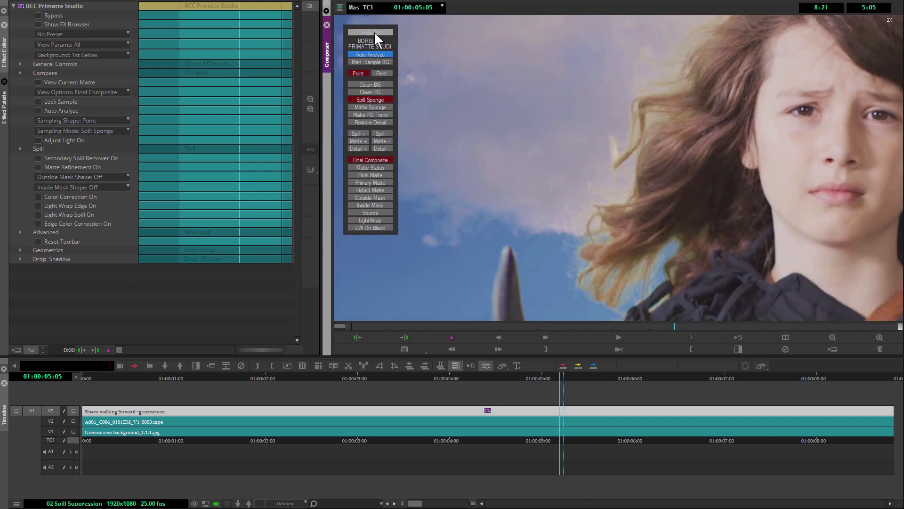
pyautogui.click(374, 32)
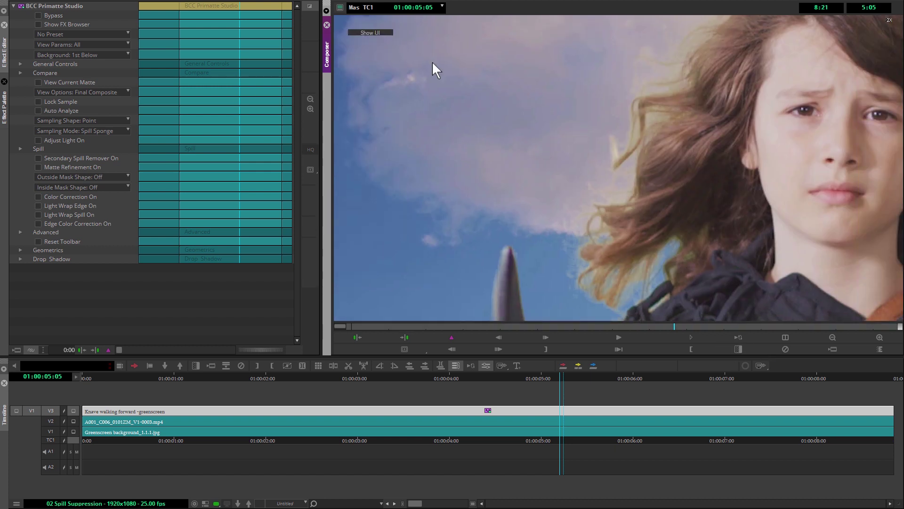
# Expand the Spill parameter group of the Primatte Studio effect.
pyautogui.click(20, 148)
pyautogui.click(21, 148)
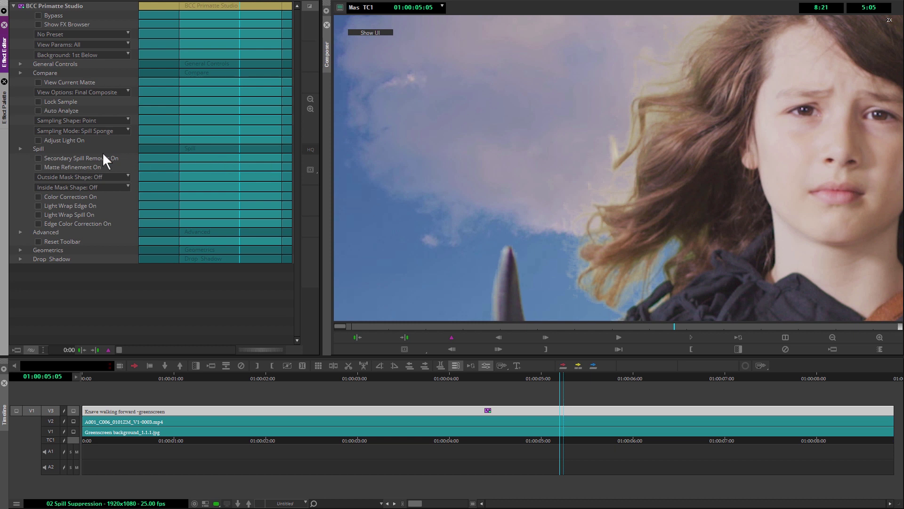
pyautogui.click(20, 148)
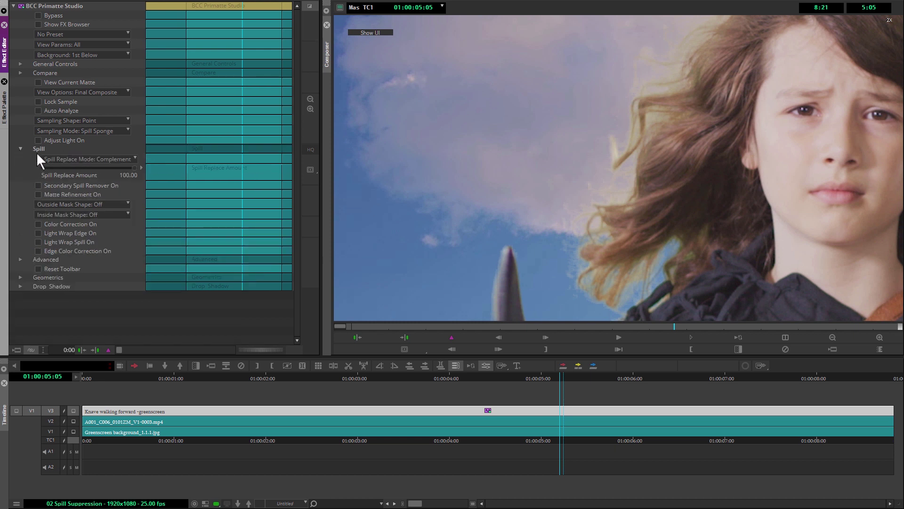
# Set the Spill Replace Mode to Solid Color and sample a blue from the sky as the Spill Replace Color.
pyautogui.click(134, 161)
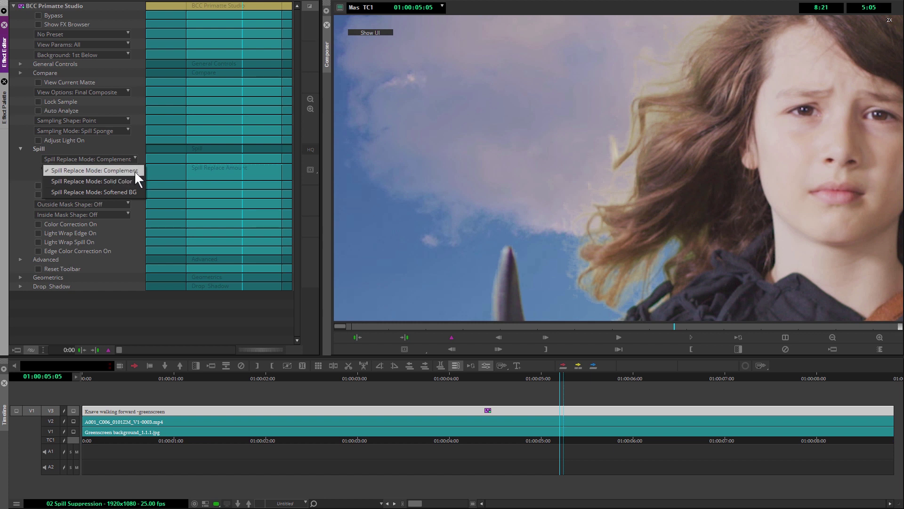
pyautogui.click(132, 181)
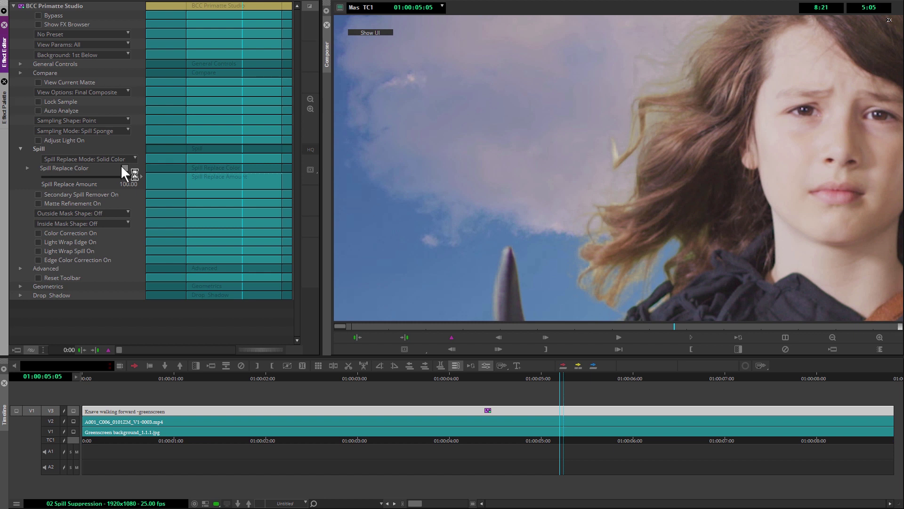
pyautogui.press('Return')
pyautogui.moveTo(126, 166); pyautogui.dragTo(482, 257)
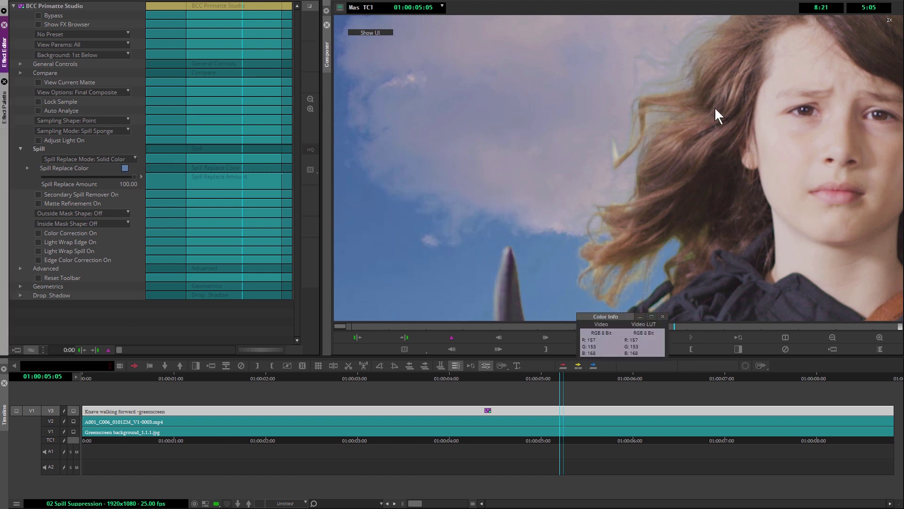
# Set the Spill Replace Mode to Softened BG and look through its Background layer options without changing them.
pyautogui.click(103, 160)
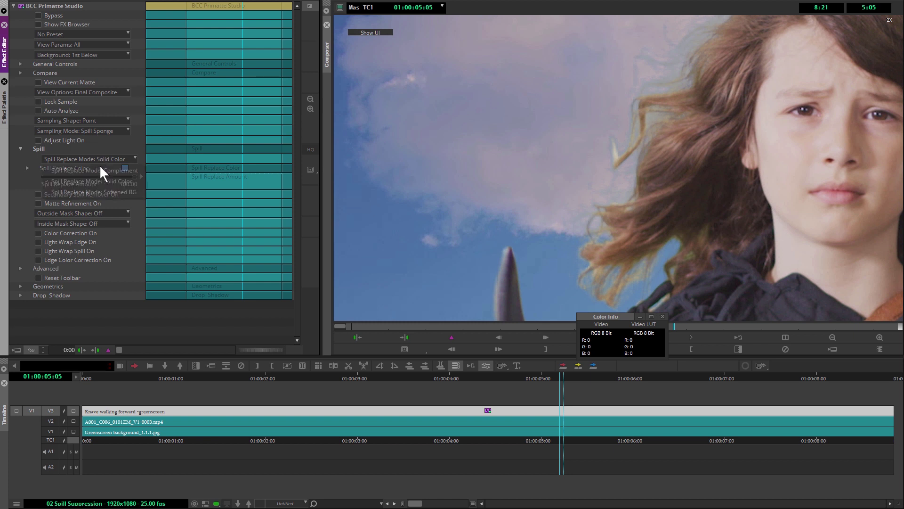
pyautogui.click(126, 192)
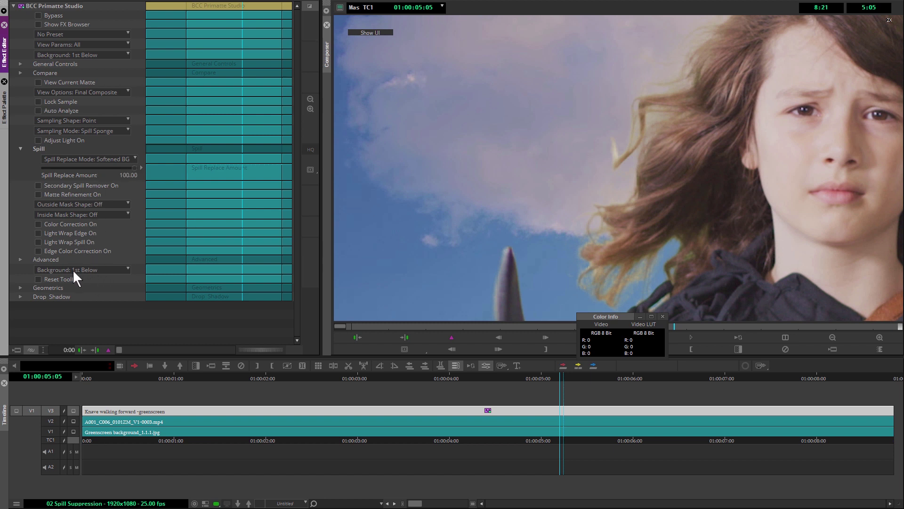
pyautogui.click(108, 270)
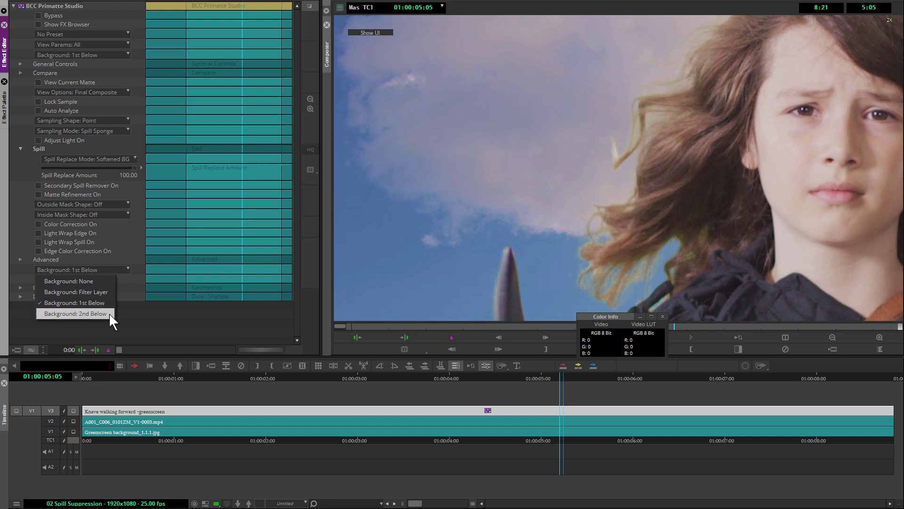
pyautogui.click(157, 327)
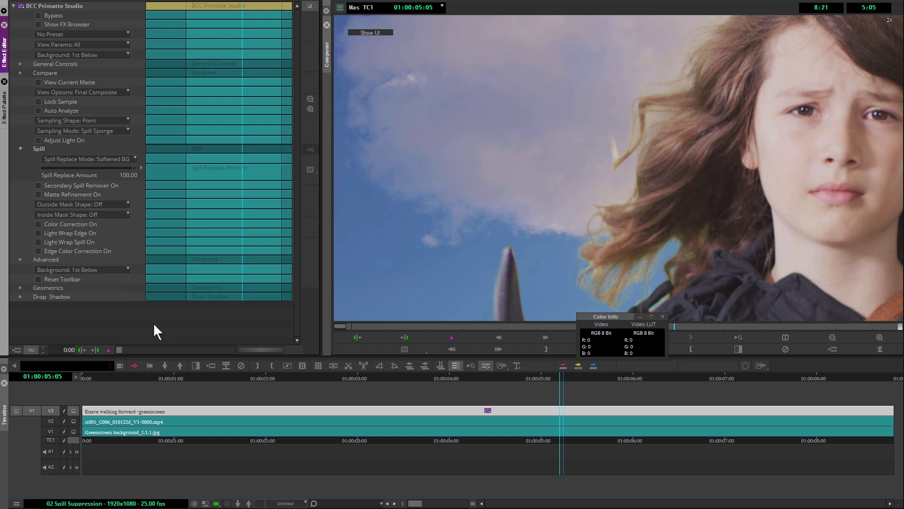
# Set the Spill Replace Mode back to Complement, reduce the Spill Replace Amount to 0 and inspect the hair edges.
pyautogui.click(95, 159)
pyautogui.click(97, 168)
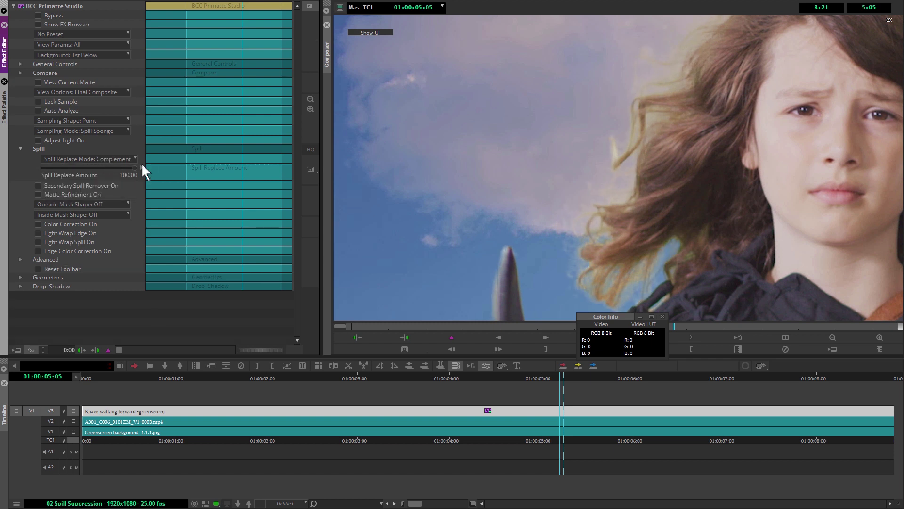
pyautogui.moveTo(111, 167); pyautogui.dragTo(7, 171)
pyautogui.moveTo(705, 32); pyautogui.dragTo(611, 250)
pyautogui.moveTo(728, 55); pyautogui.dragTo(609, 208)
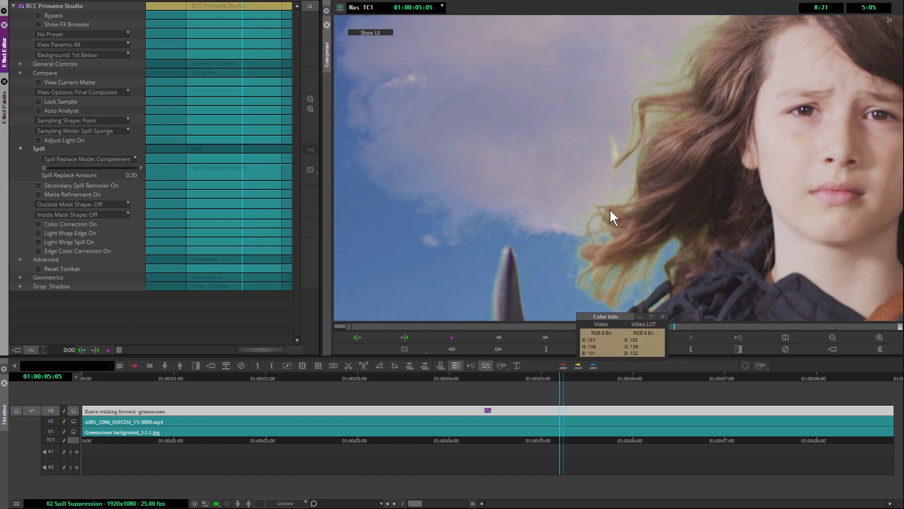
# Turn on the Secondary Spill Remover and compare the green fringe around the hair with it off and on.
pyautogui.click(663, 316)
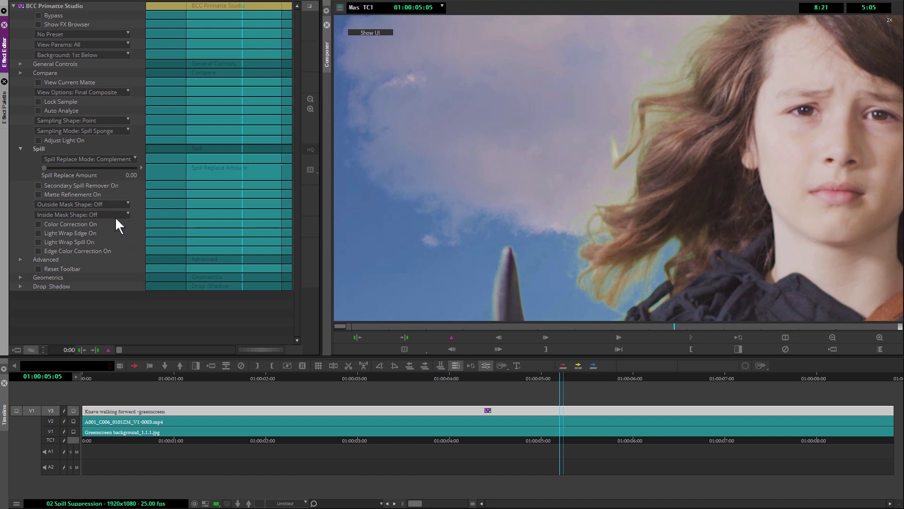
pyautogui.click(38, 185)
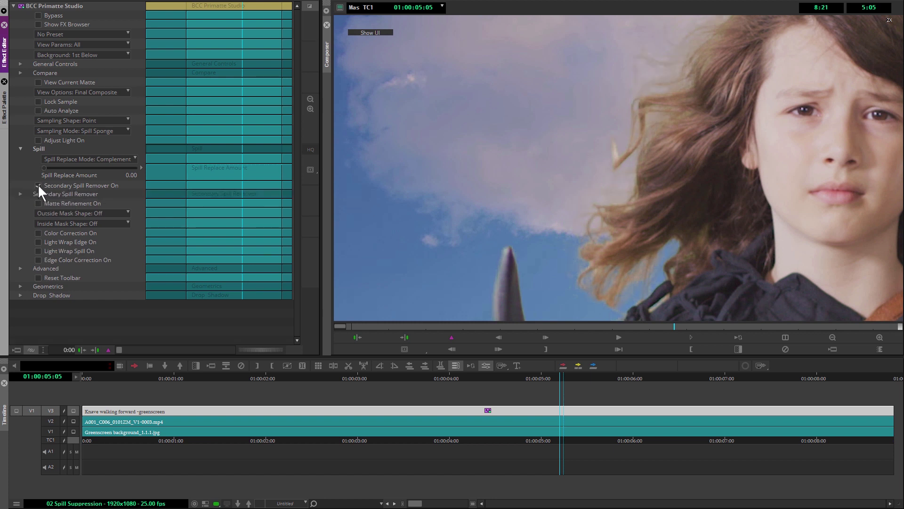
pyautogui.click(38, 185)
pyautogui.click(38, 186)
pyautogui.click(38, 185)
pyautogui.click(38, 185)
pyautogui.click(38, 185)
pyautogui.click(37, 185)
# Look through the Secondary Spill Remover's Removal Method and Screen Type options without changing them, and collapse the group.
pyautogui.click(21, 193)
pyautogui.click(20, 193)
pyautogui.click(130, 207)
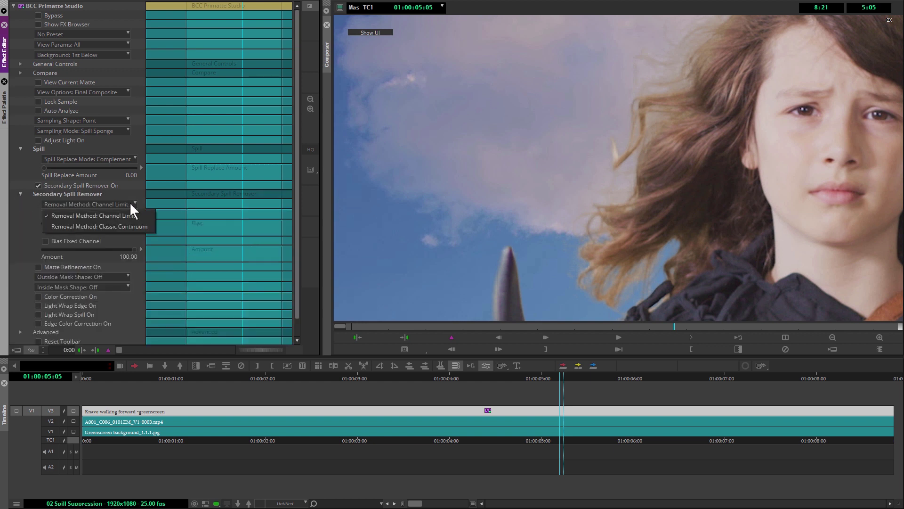
pyautogui.click(123, 215)
pyautogui.click(122, 214)
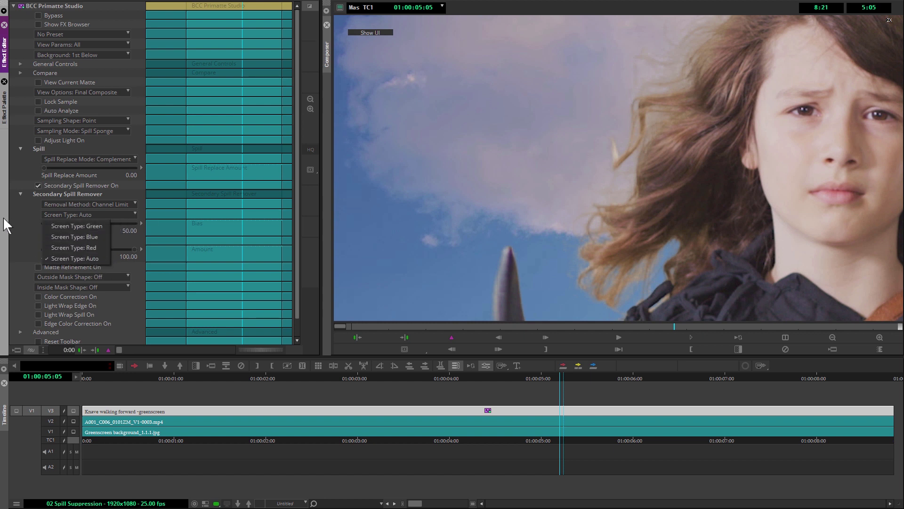
pyautogui.click(64, 223)
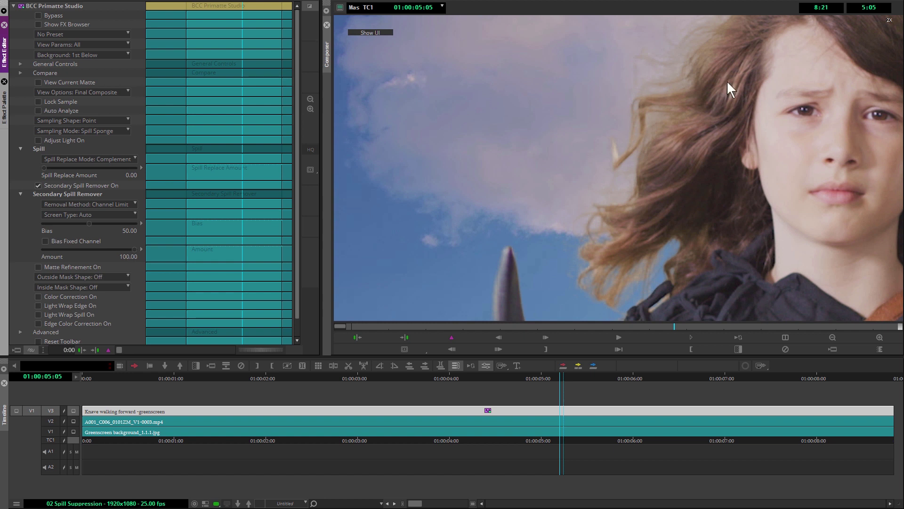
pyautogui.click(20, 193)
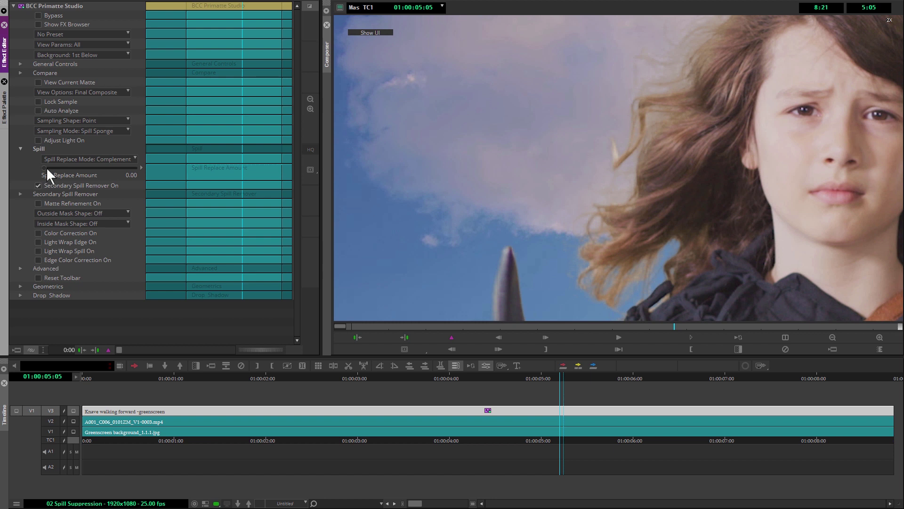
# Set the Spill Replace Amount to 10.64 and compare the shot with the Secondary Spill Remover off and on.
pyautogui.moveTo(47, 168); pyautogui.dragTo(18, 171)
pyautogui.click(833, 337)
pyautogui.click(37, 185)
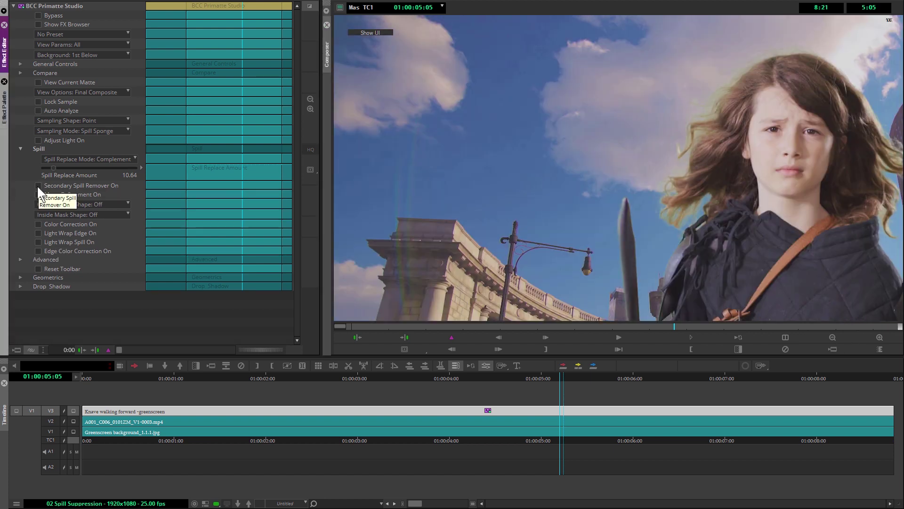
pyautogui.click(37, 185)
pyautogui.click(37, 185)
pyautogui.click(38, 185)
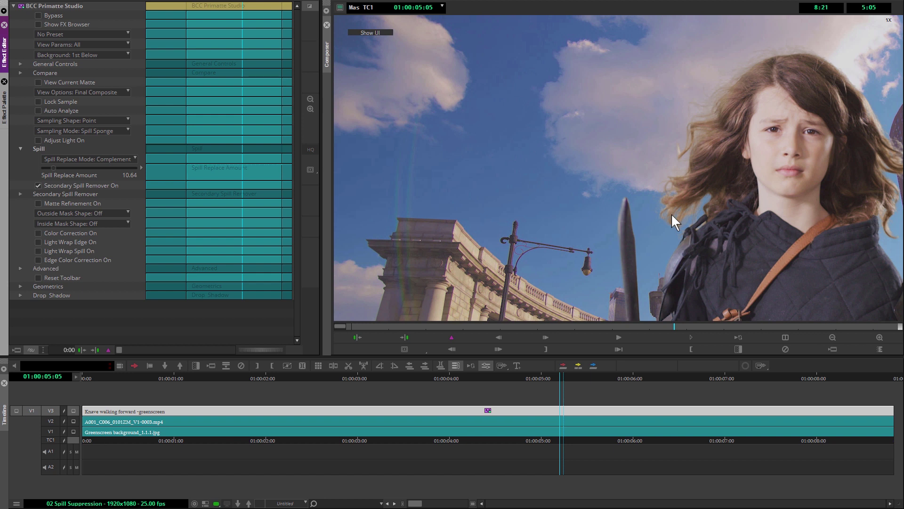
# Try Matte Refinement with Shrink 59.57, Soften Matte 6.38 and Choke -11.70 without the Secondary Spill Remover, and return to the remover alone.
pyautogui.click(38, 185)
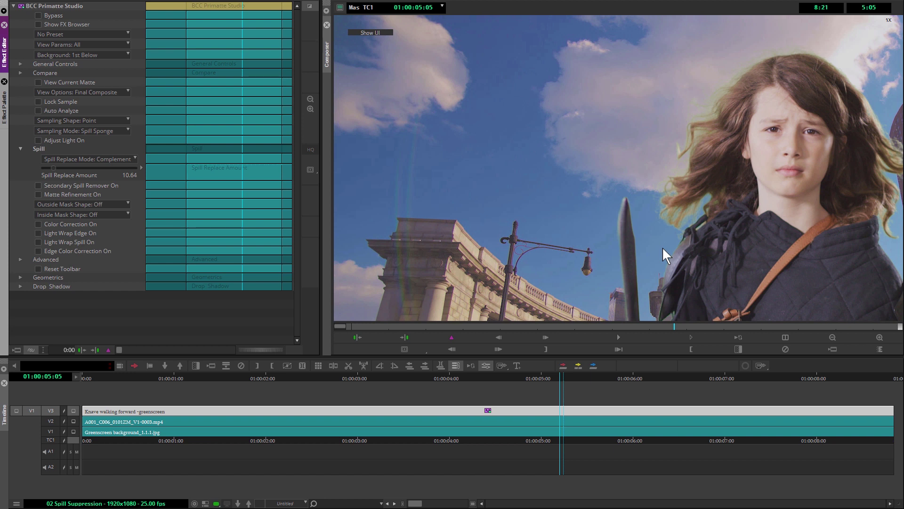
pyautogui.click(39, 195)
pyautogui.click(32, 202)
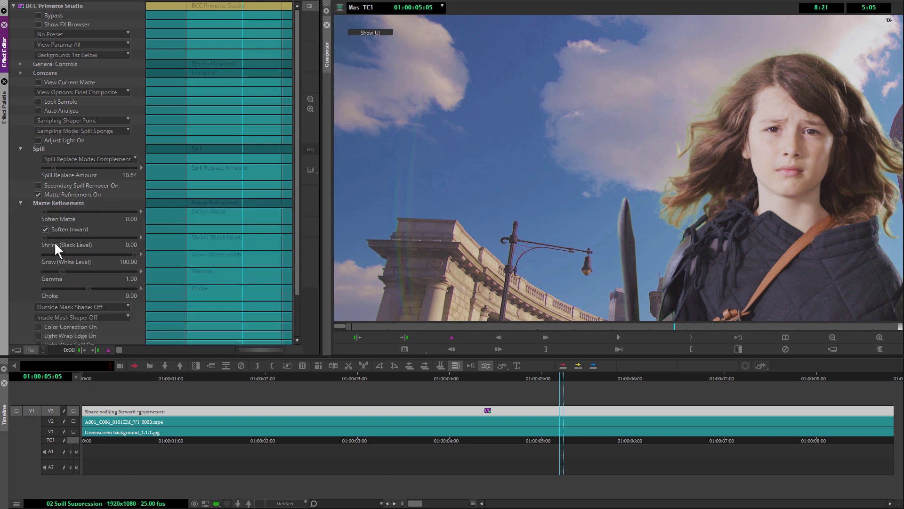
pyautogui.moveTo(46, 239); pyautogui.dragTo(98, 247)
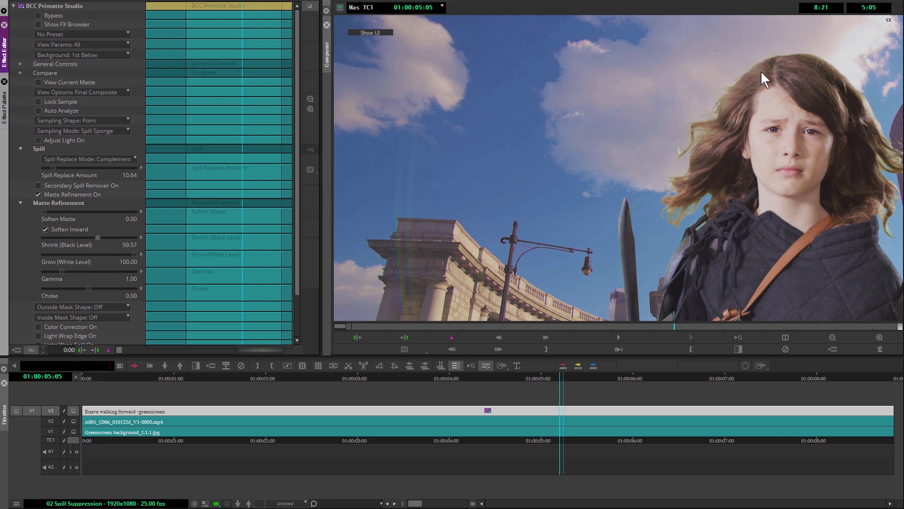
pyautogui.moveTo(48, 213); pyautogui.dragTo(47, 214)
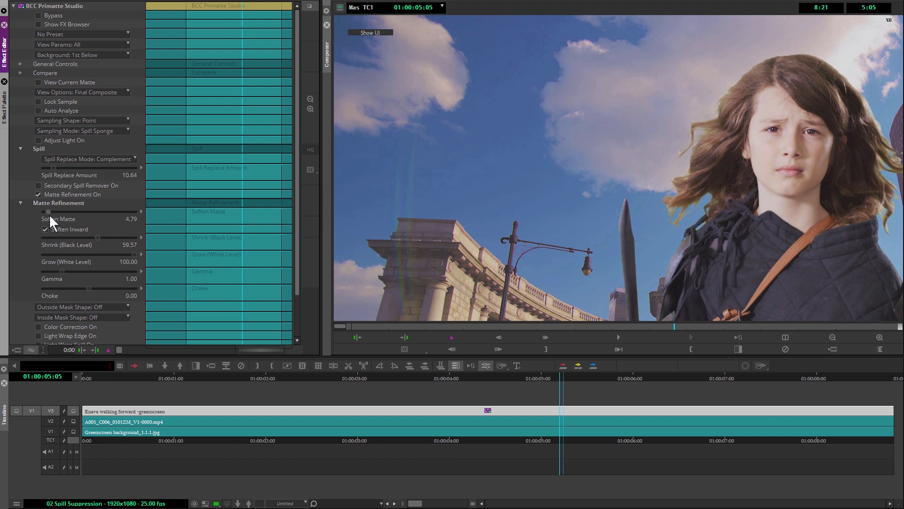
pyautogui.moveTo(92, 287); pyautogui.dragTo(83, 287)
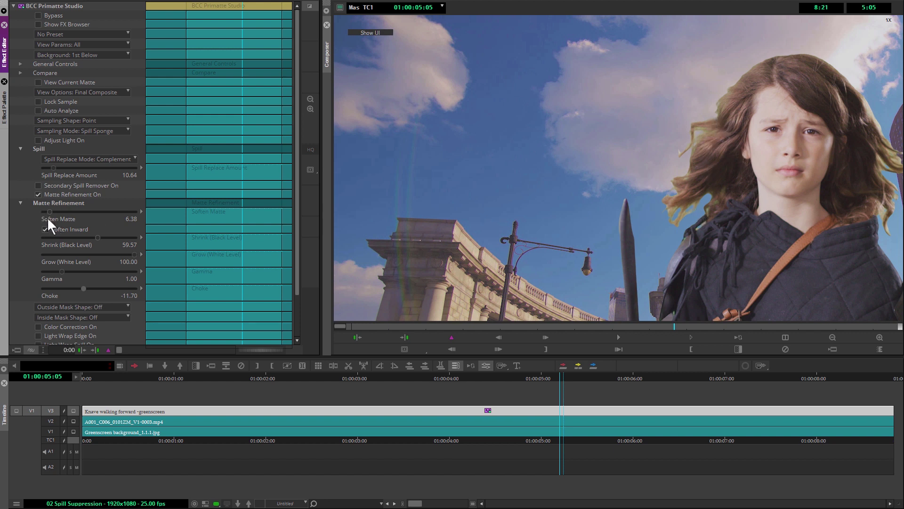
pyautogui.click(39, 194)
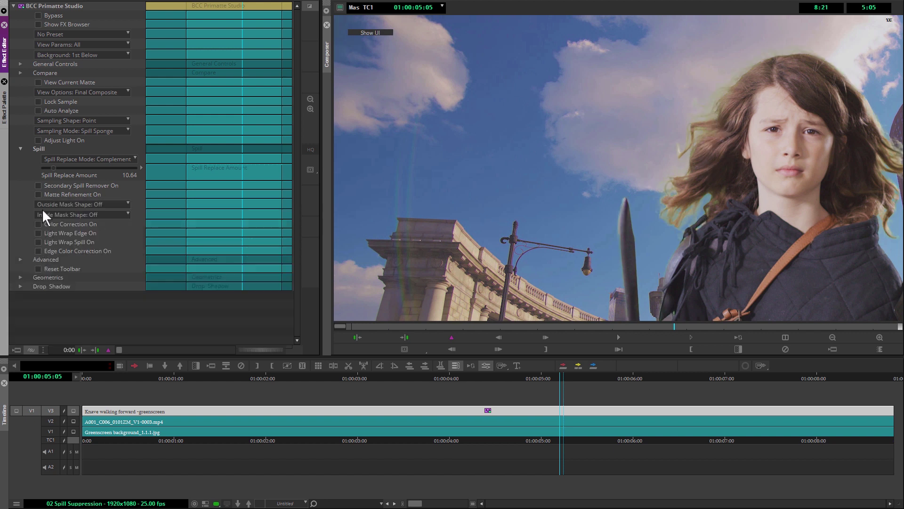
pyautogui.click(39, 185)
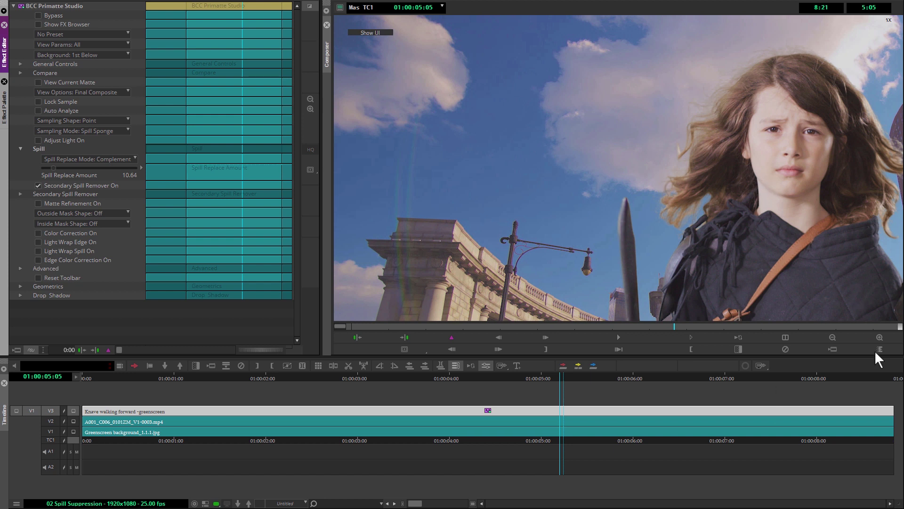
# Scrub back and forth through the shot at full-frame view to check the hair edges against the city background.
pyautogui.click(833, 337)
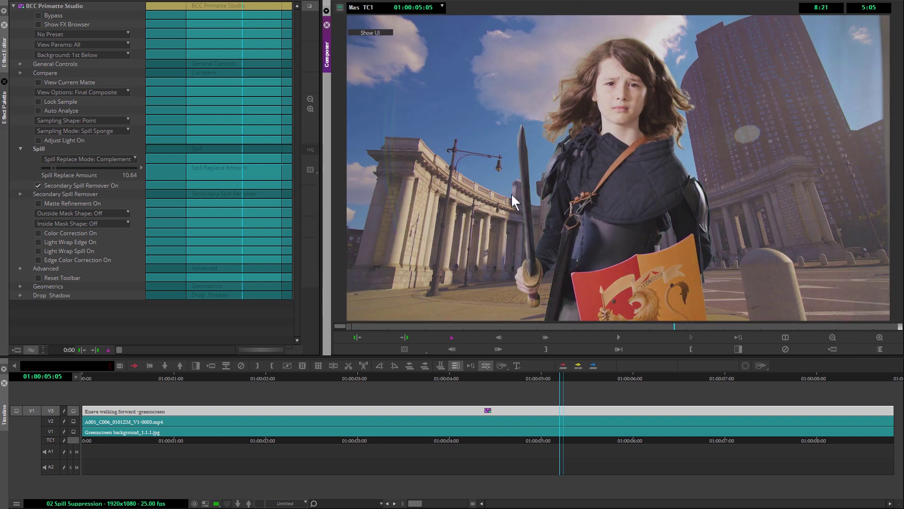
pyautogui.moveTo(453, 326); pyautogui.dragTo(742, 330)
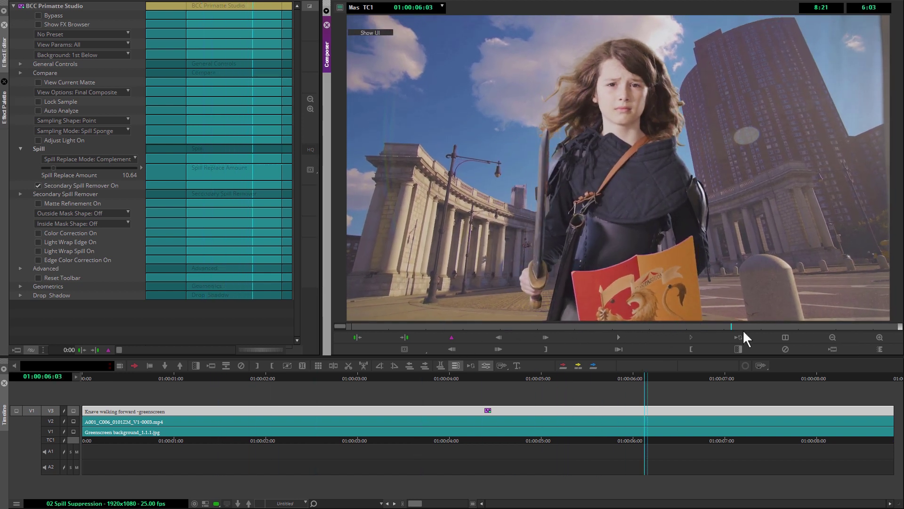
pyautogui.moveTo(635, 325); pyautogui.dragTo(532, 330)
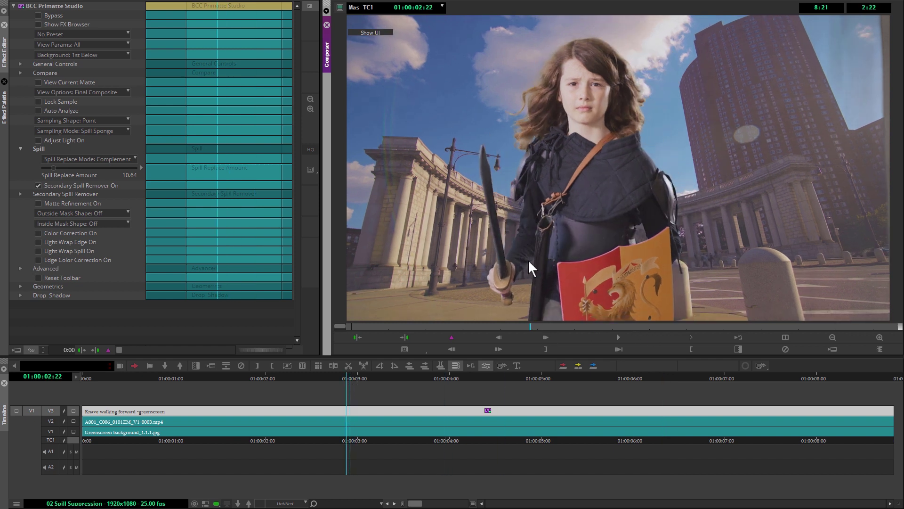
pyautogui.moveTo(574, 325); pyautogui.dragTo(732, 320)
pyautogui.moveTo(787, 315); pyautogui.dragTo(551, 340)
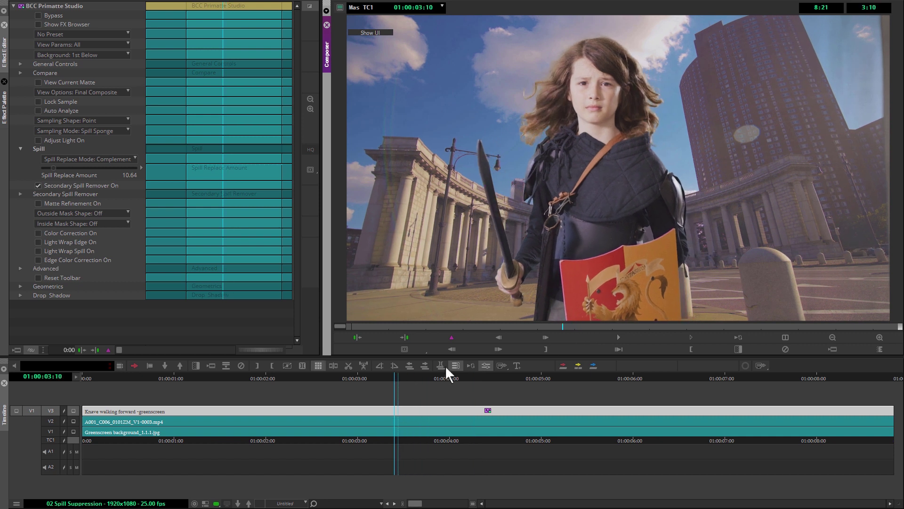
# Delete the city clip from track V2 and review the keyed subject over the forest background from the start.
pyautogui.click(104, 421)
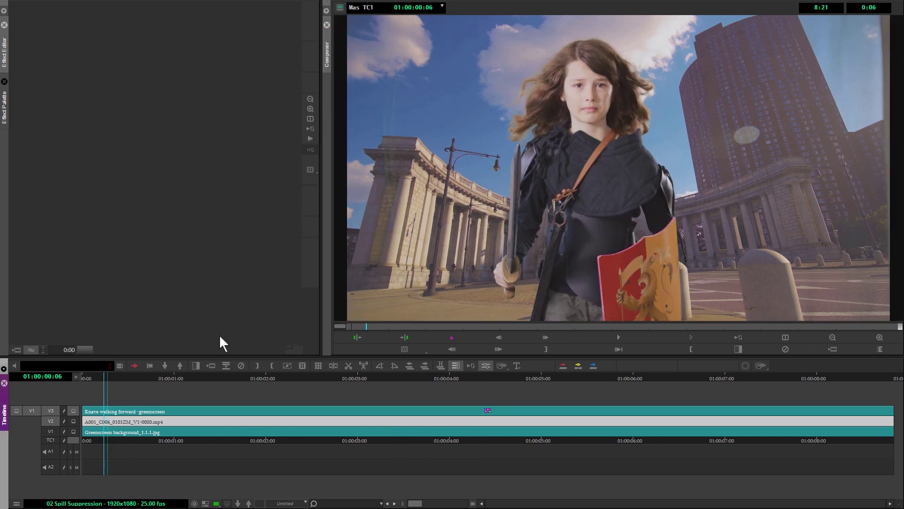
pyautogui.press('Delete')
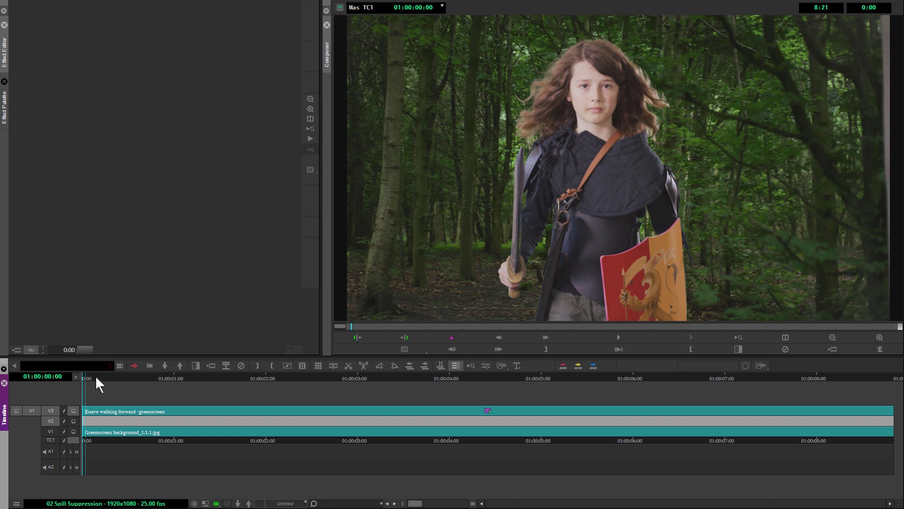
pyautogui.click(738, 337)
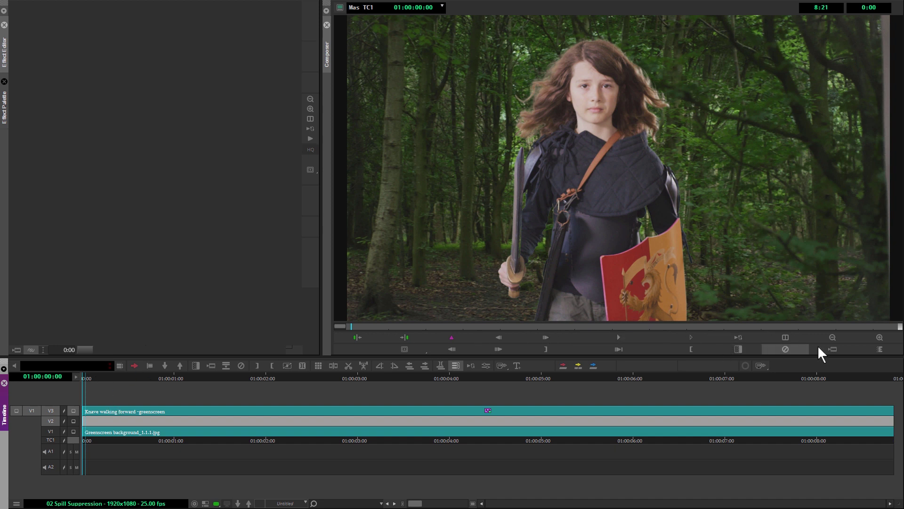